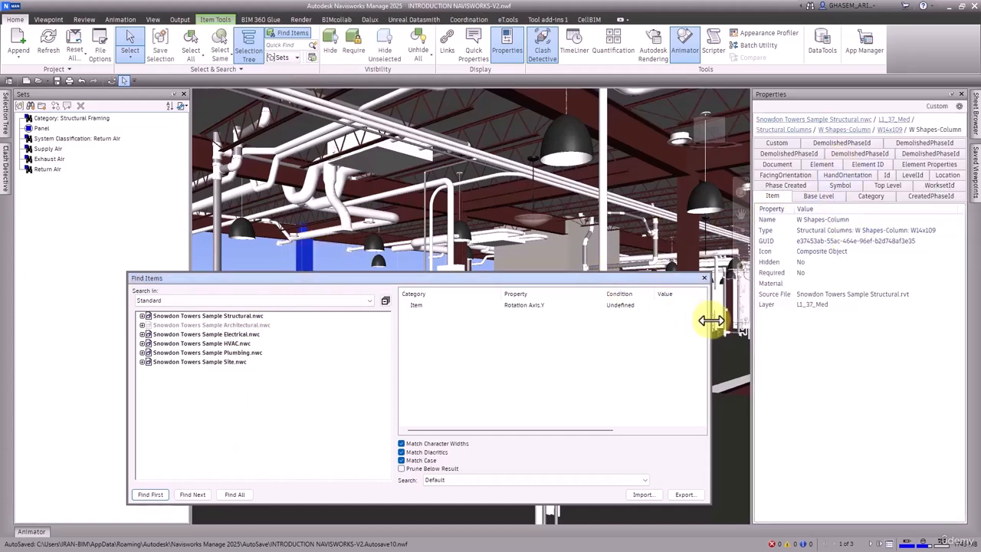
Narrow the Find Items window, lower it to uncover the model, and select the W14x109 column against the sky.
{"action": "left_click_drag", "start_coordinate": [710, 321], "coordinate": [600, 320]}
{"action": "left_click_drag", "start_coordinate": [476, 278], "coordinate": [487, 322]}
{"action": "left_click", "coordinate": [339, 262]}
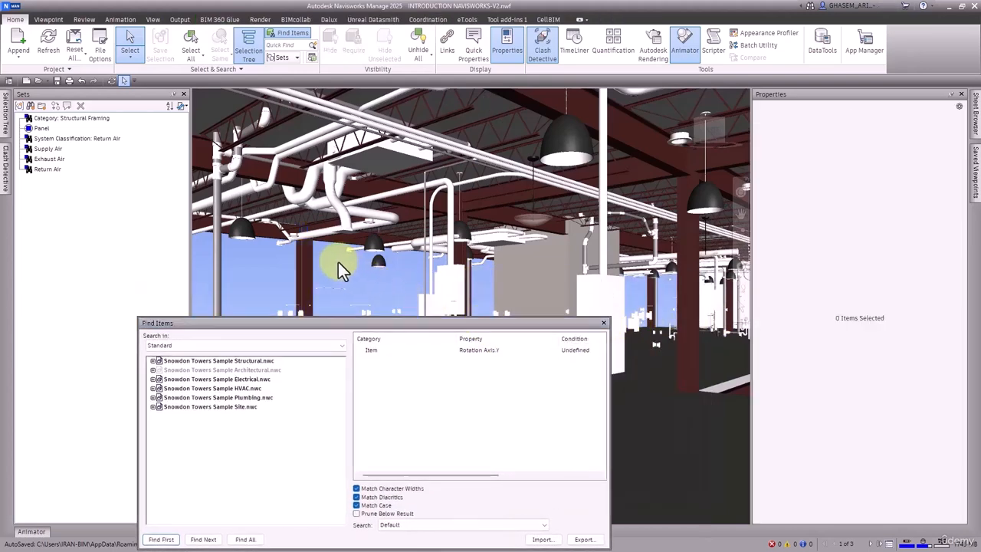
{"action": "left_click", "coordinate": [306, 264]}
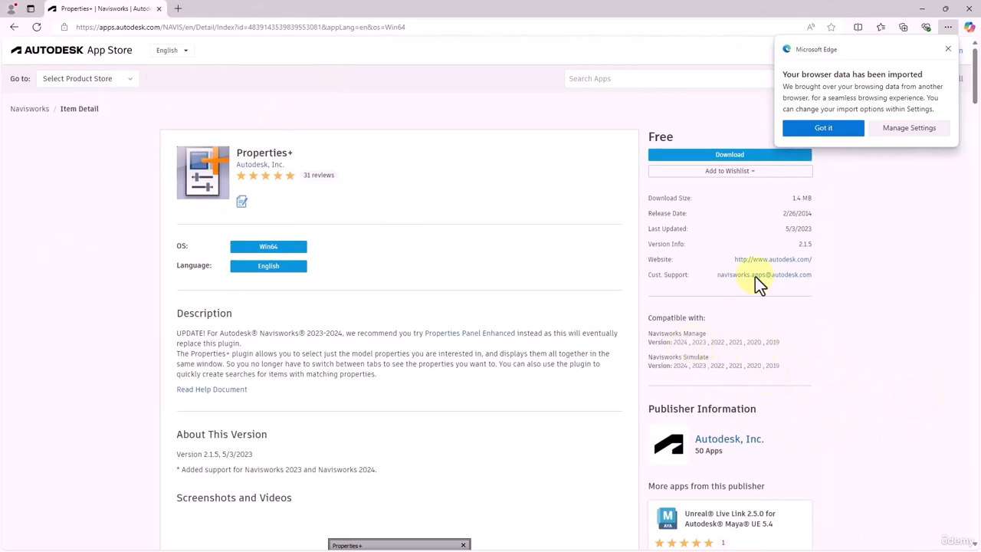
Switch to the browser and review the Properties+ plugin's description and screenshots in the Autodesk App Store, dismissing interrupting pop-ups.
{"action": "left_click", "coordinate": [848, 128]}
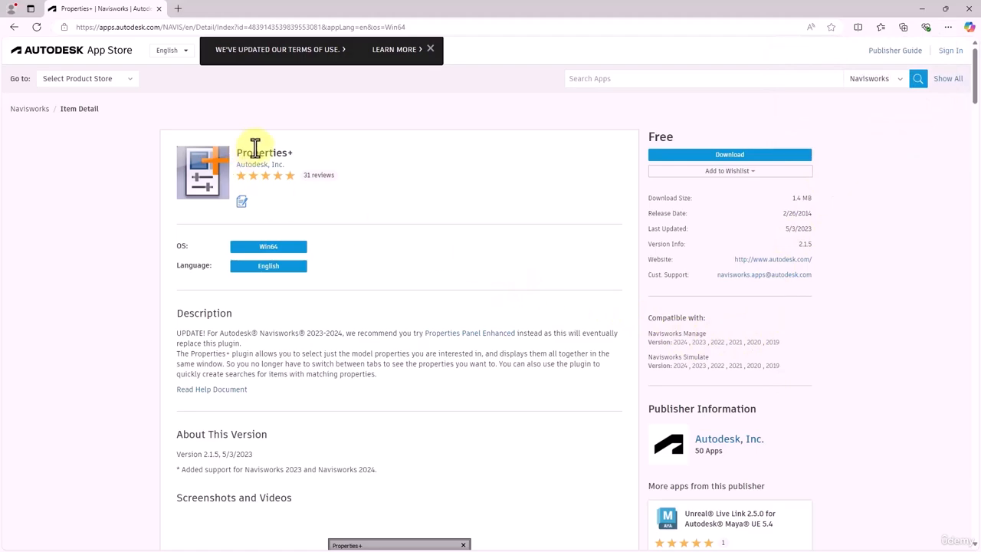
{"action": "scroll", "coordinate": [426, 204], "scroll_direction": "down", "scroll_amount": 3}
{"action": "scroll", "coordinate": [426, 203], "scroll_direction": "down", "scroll_amount": 3}
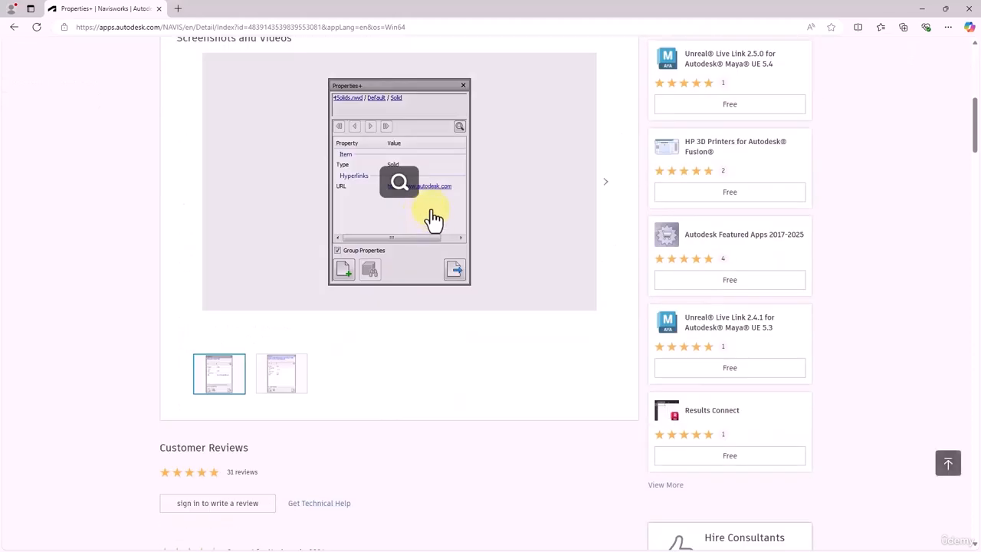
{"action": "left_click", "coordinate": [284, 374]}
{"action": "left_click", "coordinate": [215, 377]}
{"action": "scroll", "coordinate": [306, 337], "scroll_direction": "up", "scroll_amount": 2}
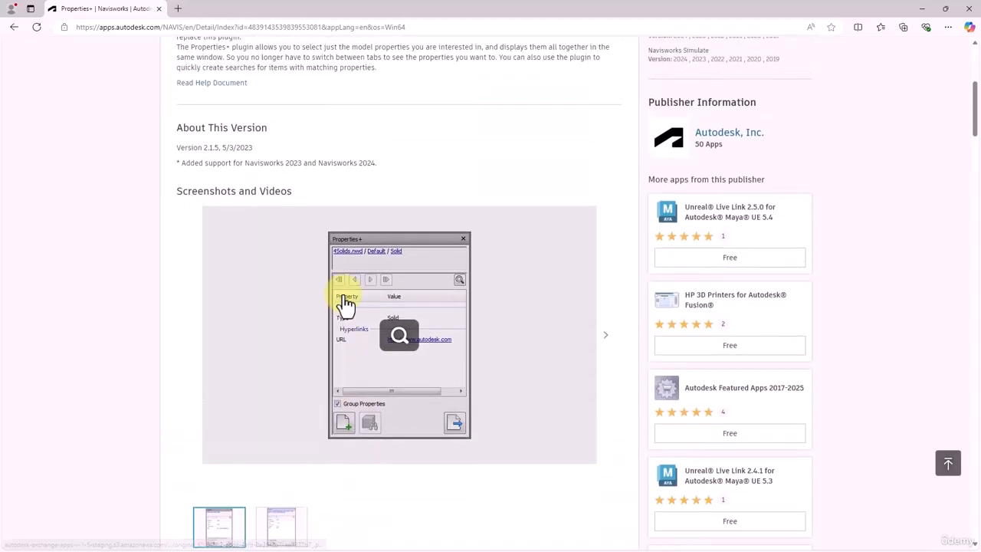
{"action": "scroll", "coordinate": [435, 314], "scroll_direction": "up", "scroll_amount": 2}
{"action": "scroll", "coordinate": [443, 260], "scroll_direction": "up", "scroll_amount": 1}
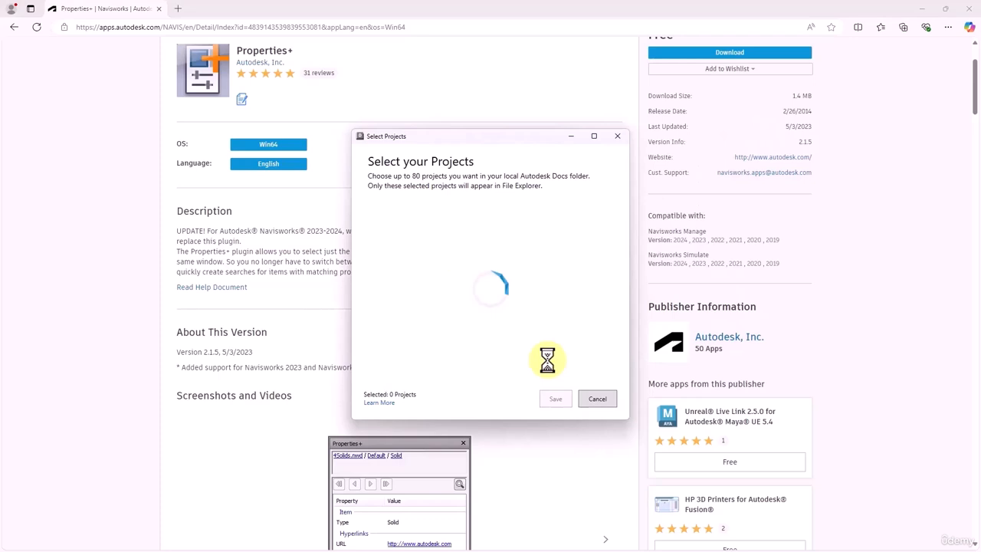
{"action": "left_click", "coordinate": [596, 398]}
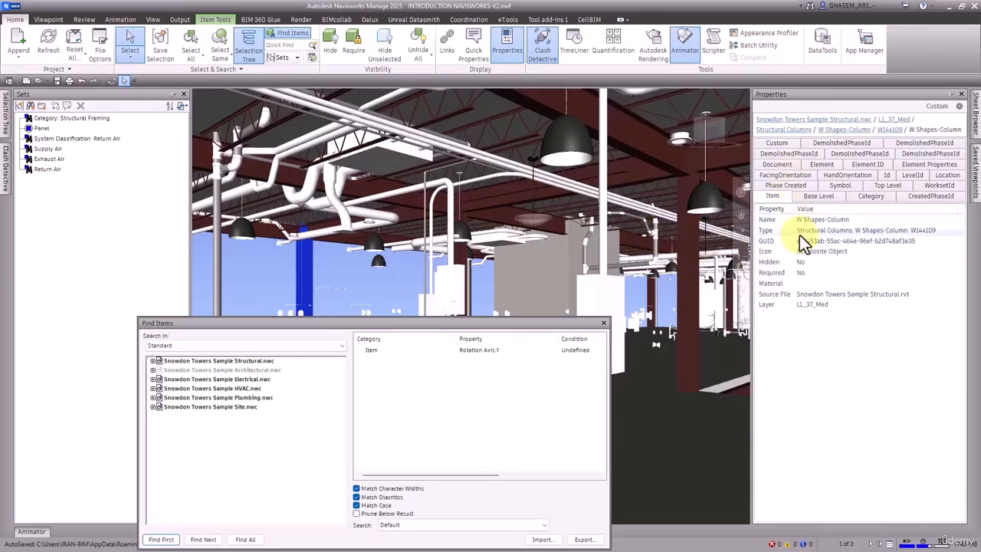
Delete all conditions in Find Items and select the W14x109 column against the sky again.
{"action": "right_click", "coordinate": [396, 366]}
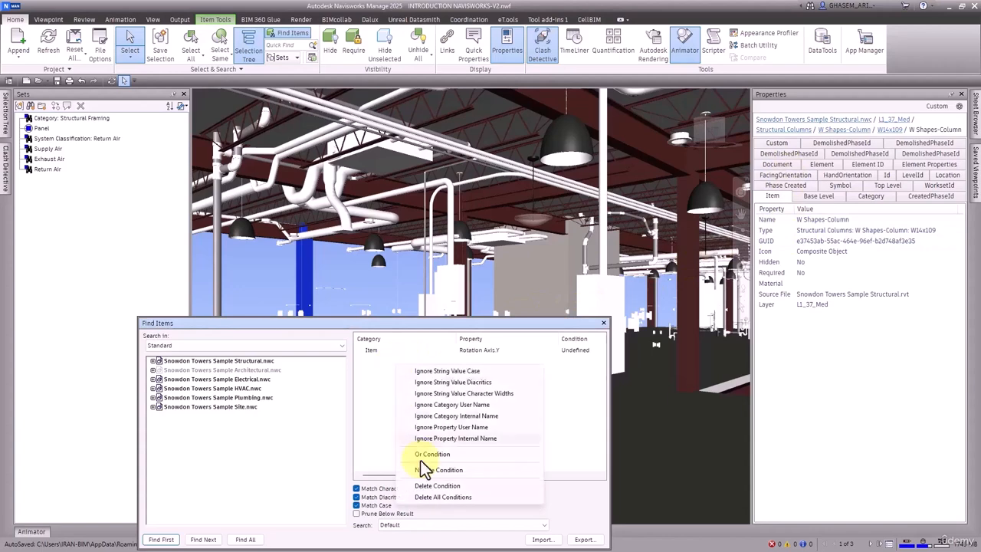
{"action": "left_click", "coordinate": [445, 498]}
{"action": "left_click", "coordinate": [345, 288]}
{"action": "left_click", "coordinate": [309, 266]}
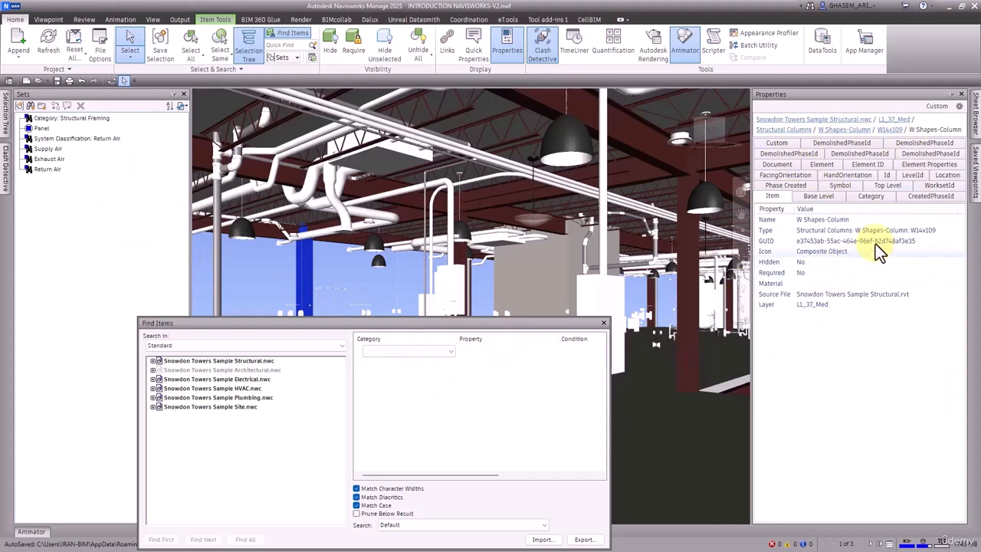
Find all items matching the selected column's Top Level in its Element properties.
{"action": "left_click", "coordinate": [821, 165]}
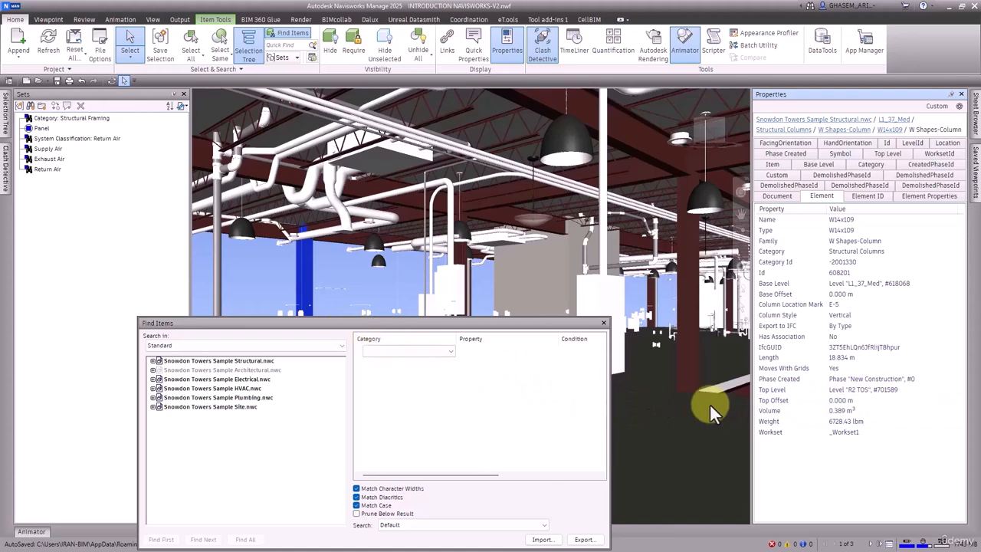
{"action": "right_click", "coordinate": [862, 390]}
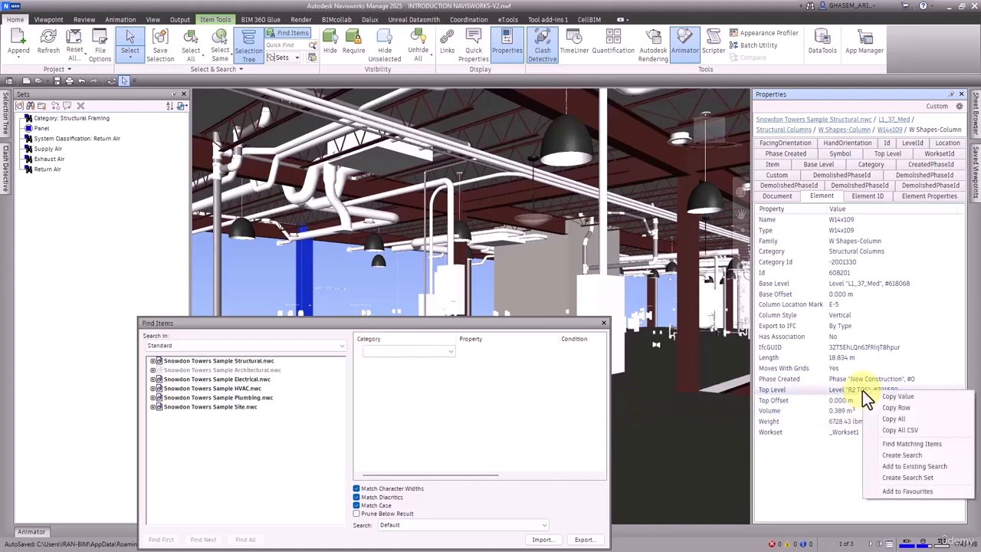
{"action": "left_click", "coordinate": [936, 445]}
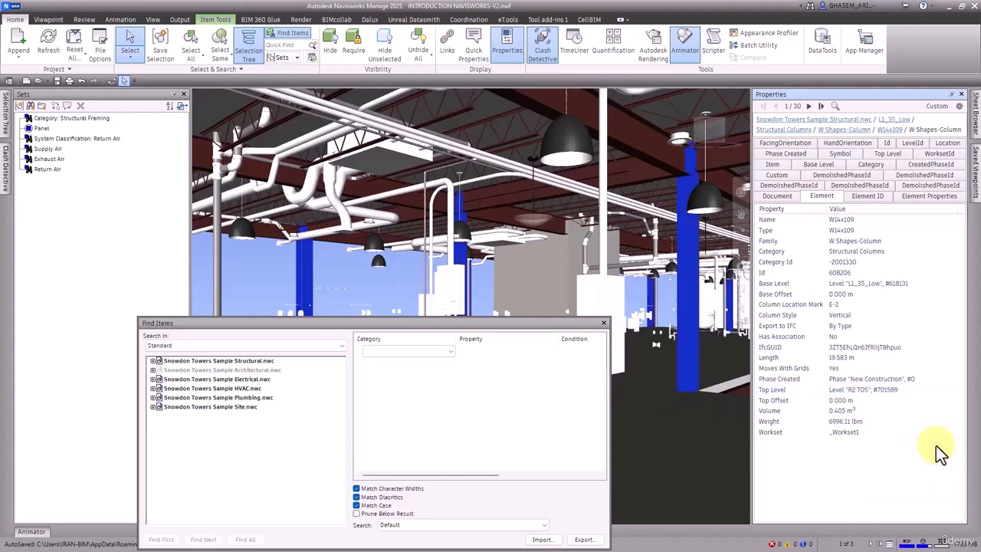
Create a search from the W10x49 column's Top Level, widen Find Items to show the condition's value, and find all matches.
{"action": "left_click", "coordinate": [689, 285]}
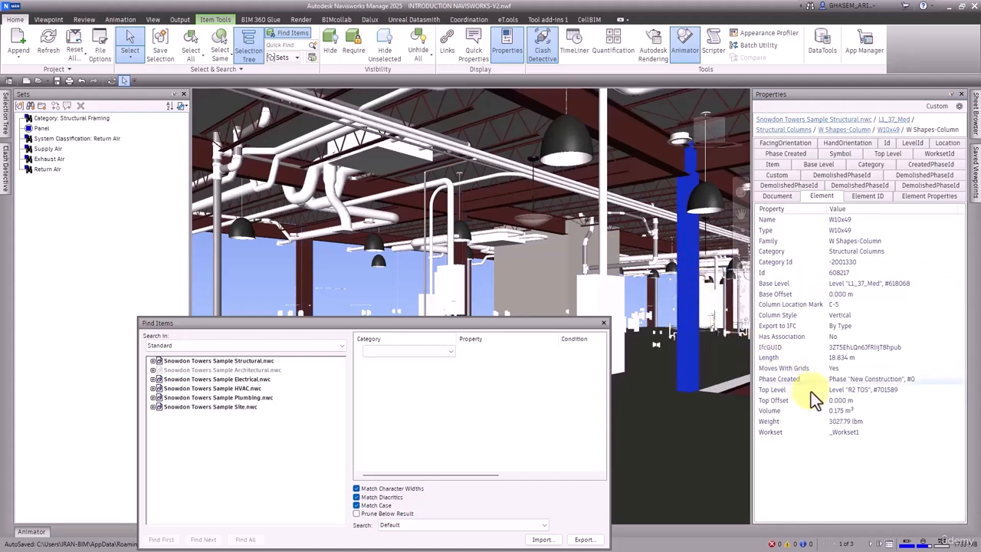
{"action": "right_click", "coordinate": [873, 391]}
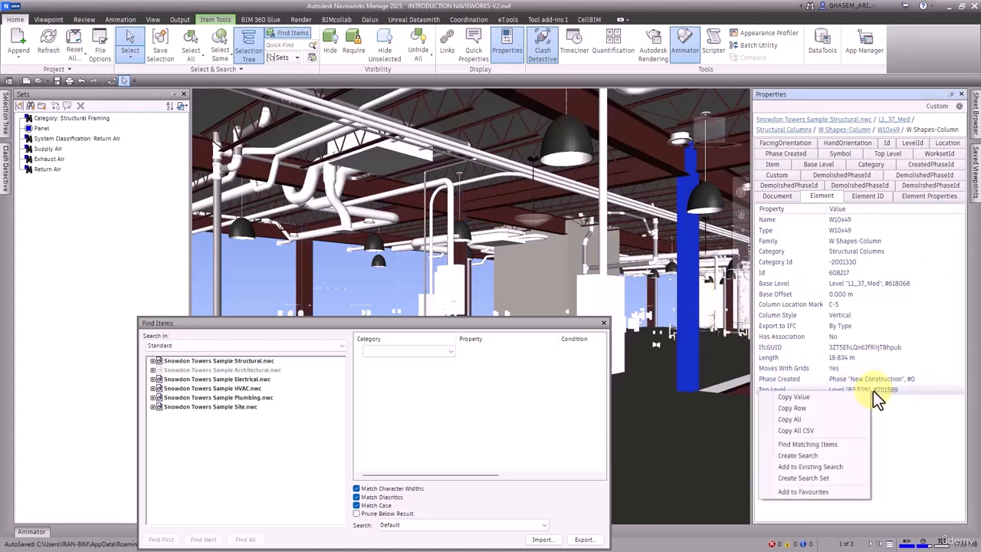
{"action": "left_click", "coordinate": [796, 456]}
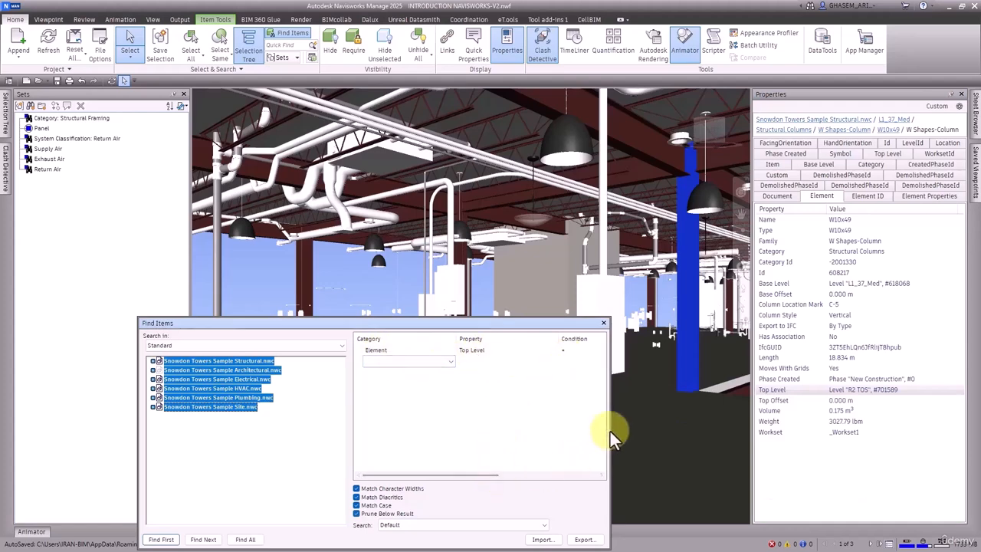
{"action": "left_click_drag", "start_coordinate": [610, 430], "coordinate": [725, 425]}
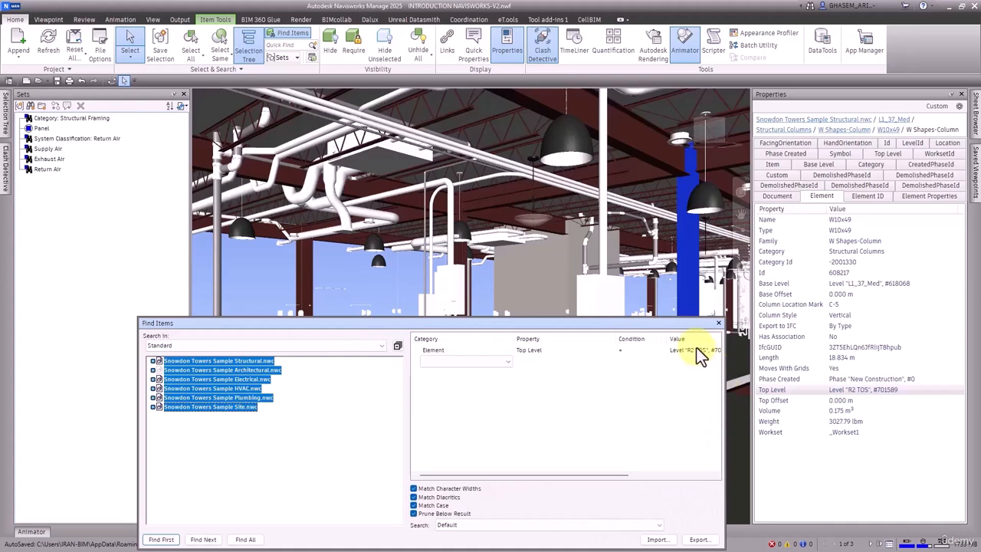
{"action": "left_click", "coordinate": [246, 539]}
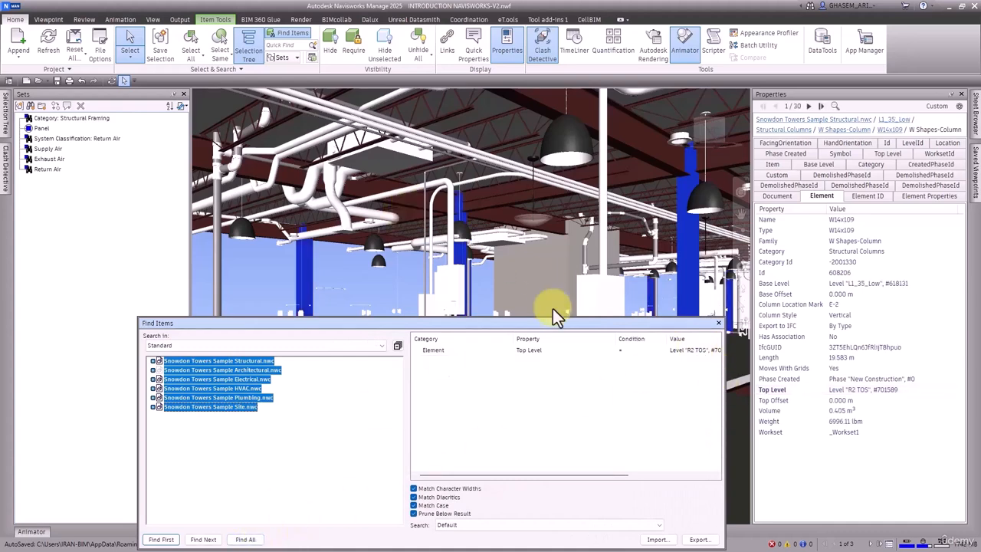
Reselect the W10x49 column, add its Type W10x49 to the existing Top Level search, and find all matches.
{"action": "left_click", "coordinate": [688, 266]}
{"action": "right_click", "coordinate": [860, 388]}
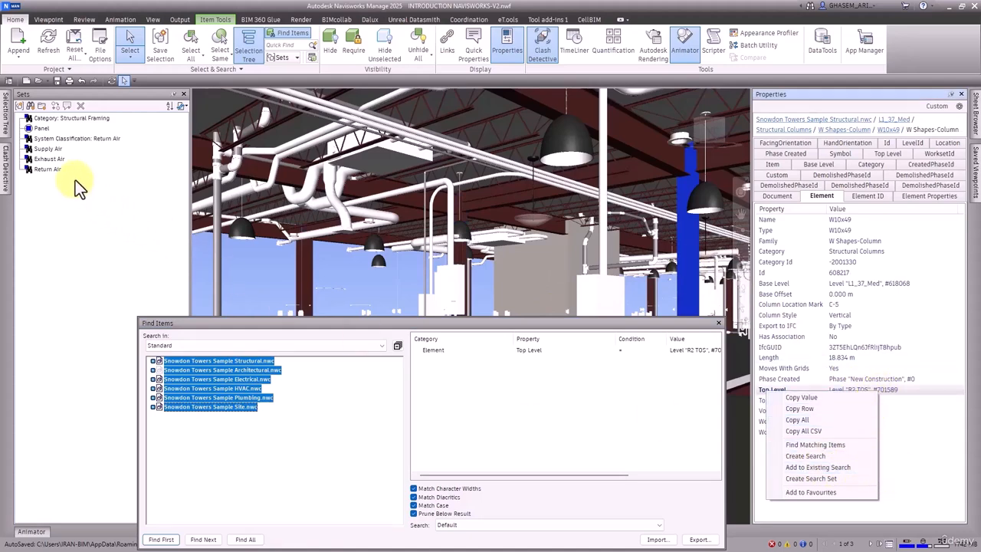
{"action": "left_click", "coordinate": [919, 449]}
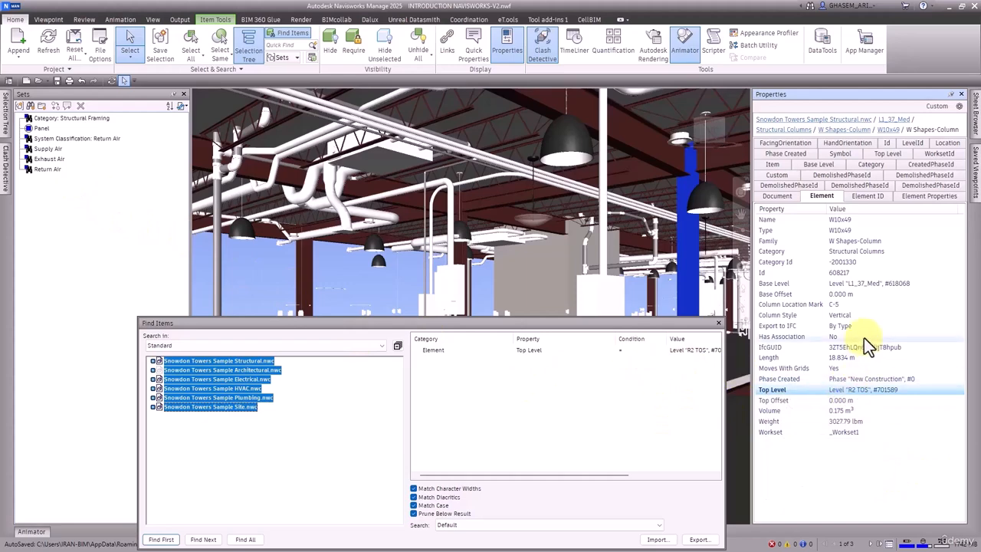
{"action": "right_click", "coordinate": [840, 231]}
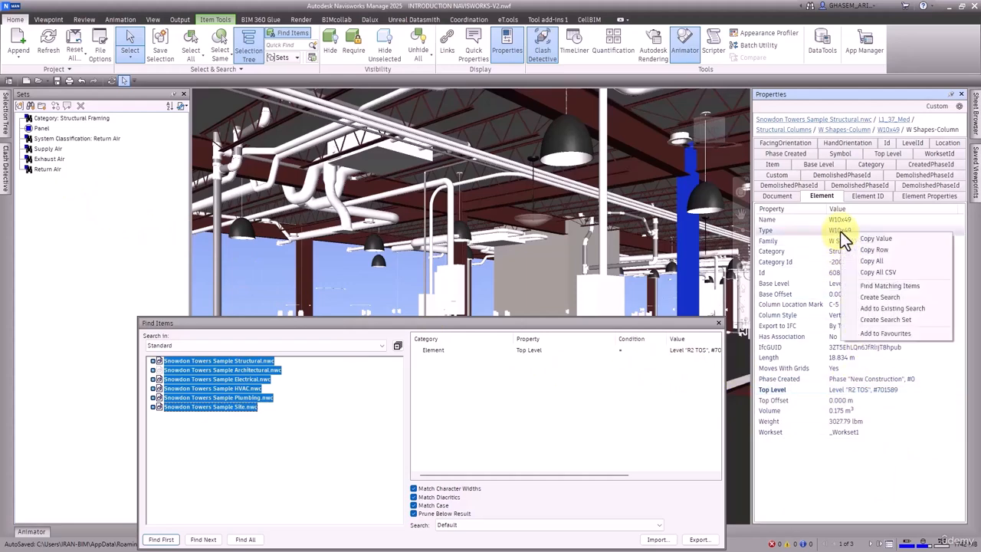
{"action": "left_click", "coordinate": [879, 310]}
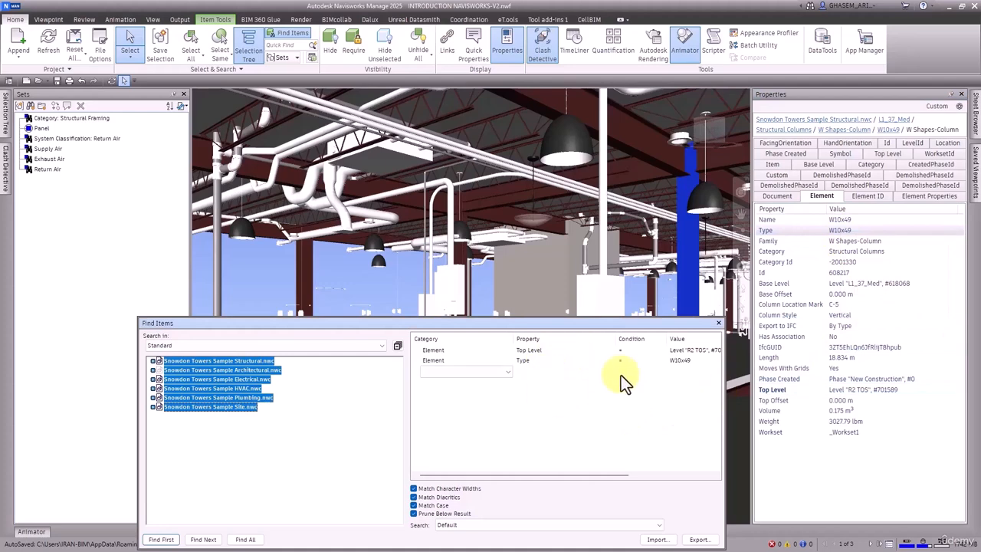
{"action": "left_click", "coordinate": [246, 539]}
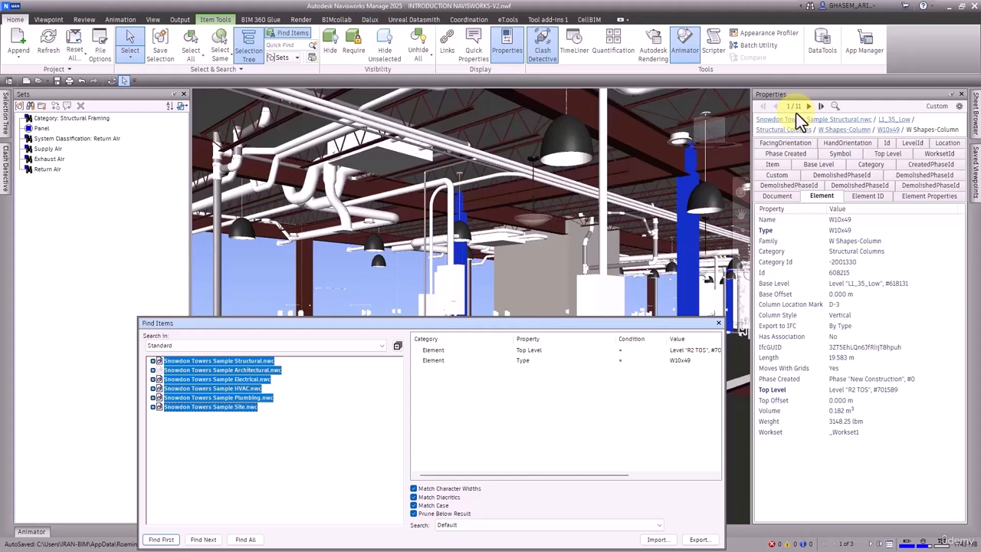
Select only the W10x49 column and delete all search conditions in Find Items.
{"action": "left_click", "coordinate": [682, 248]}
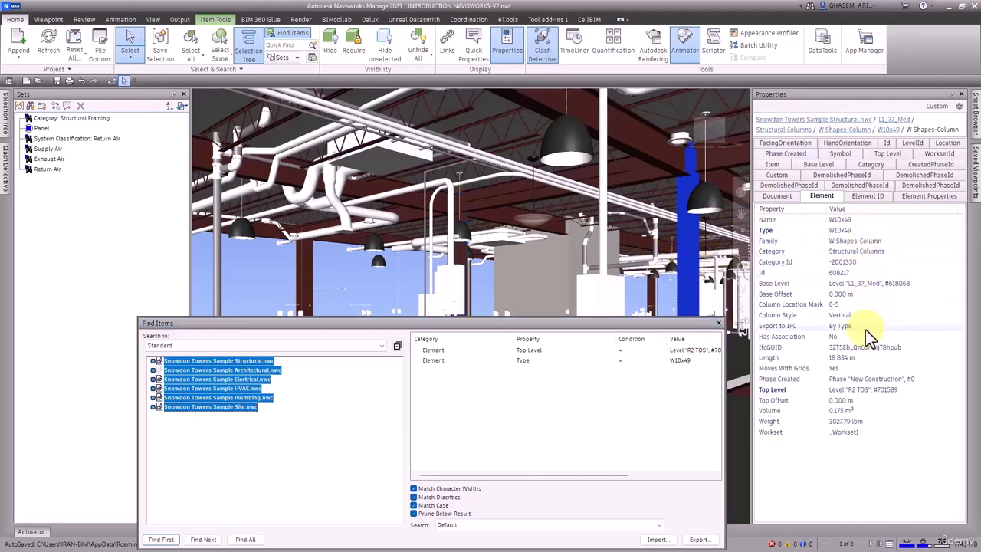
{"action": "right_click", "coordinate": [498, 380]}
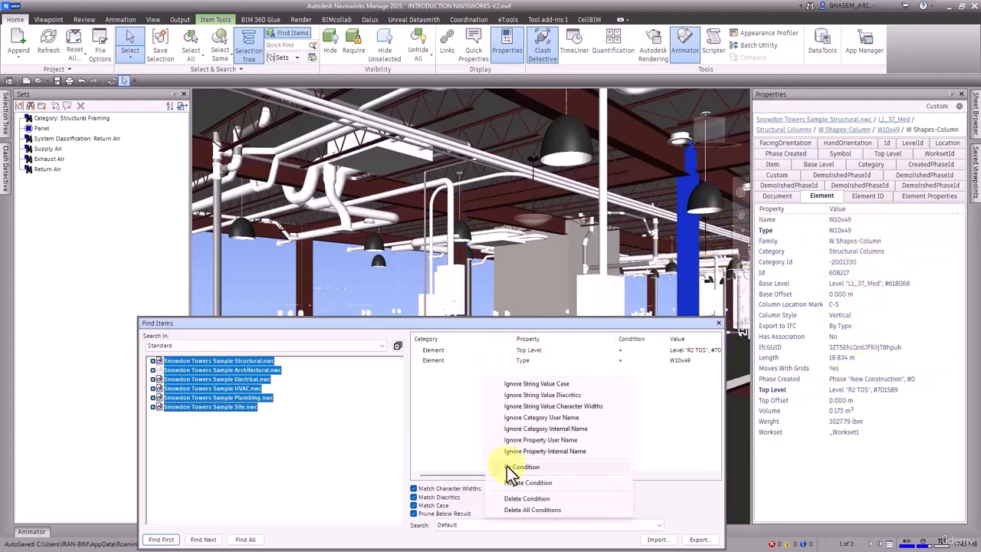
{"action": "left_click", "coordinate": [528, 510]}
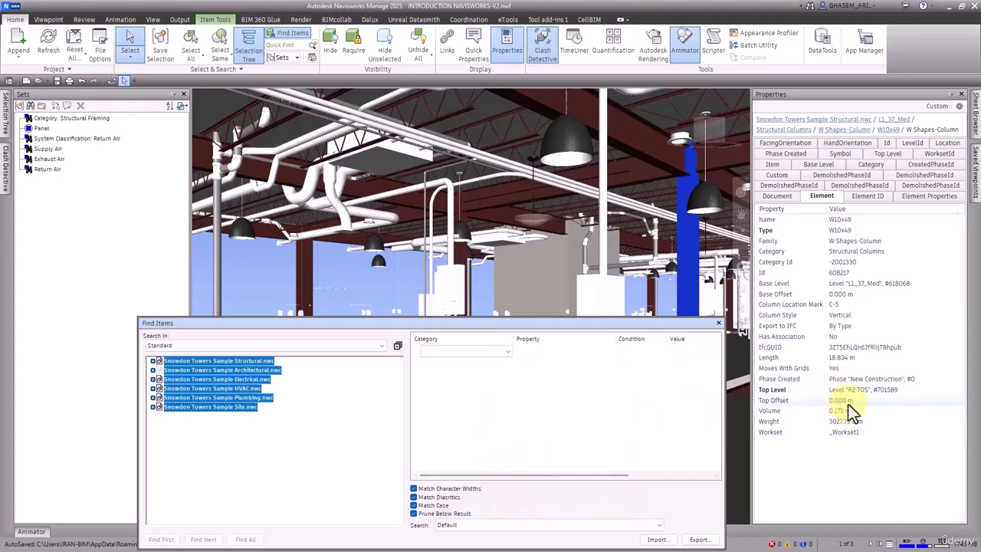
Create a search set from the column's Top Level value, Level "R2 TOS", and select its items through the new set.
{"action": "right_click", "coordinate": [864, 390]}
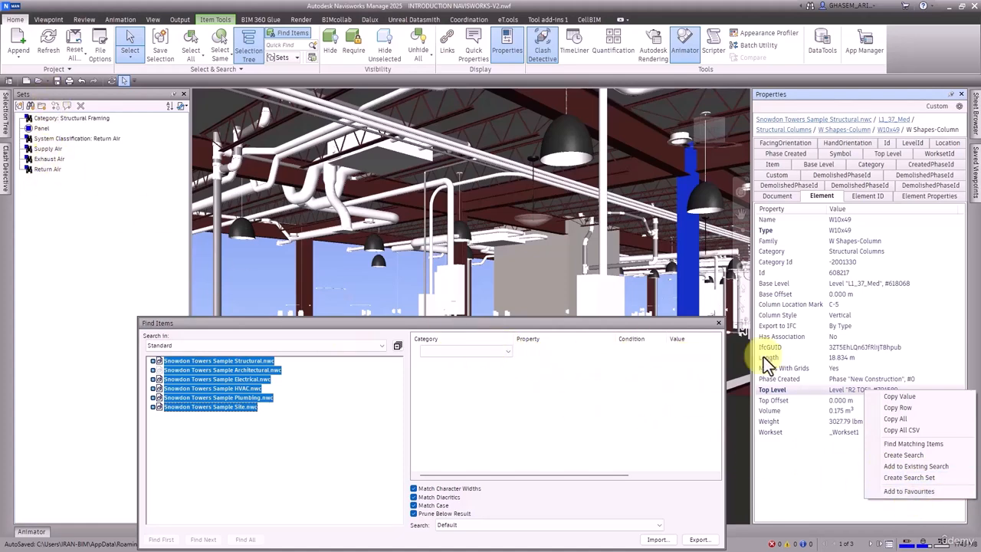
{"action": "left_click", "coordinate": [904, 477]}
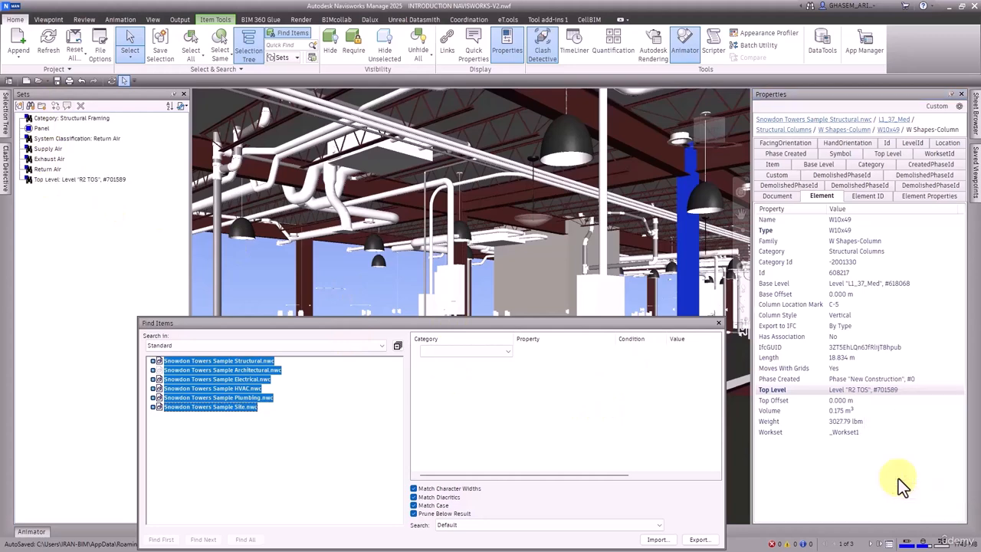
{"action": "left_click", "coordinate": [86, 180]}
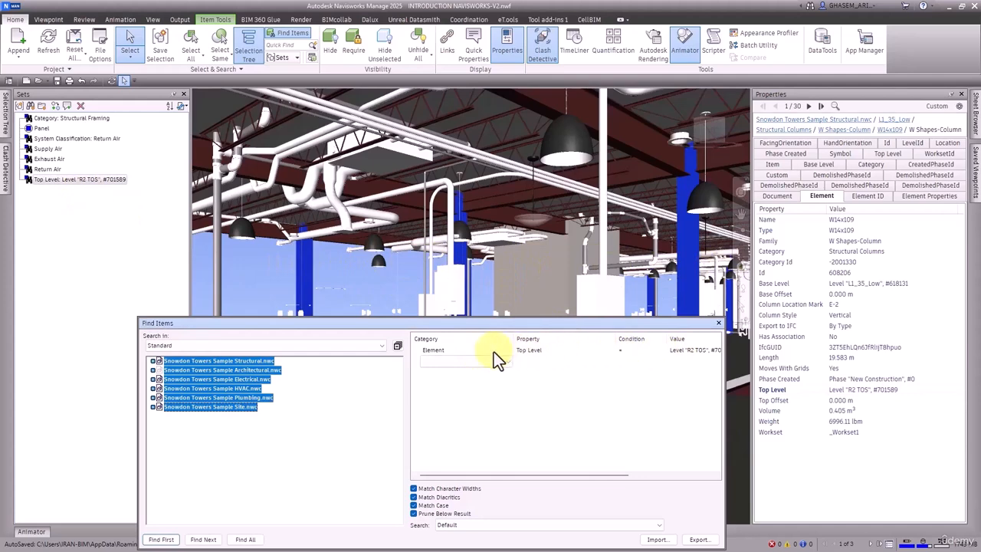
Create a search set from the W18x55 ceiling beam's Structural Usage value, Girder, and select its items through the new set.
{"action": "left_click", "coordinate": [633, 139]}
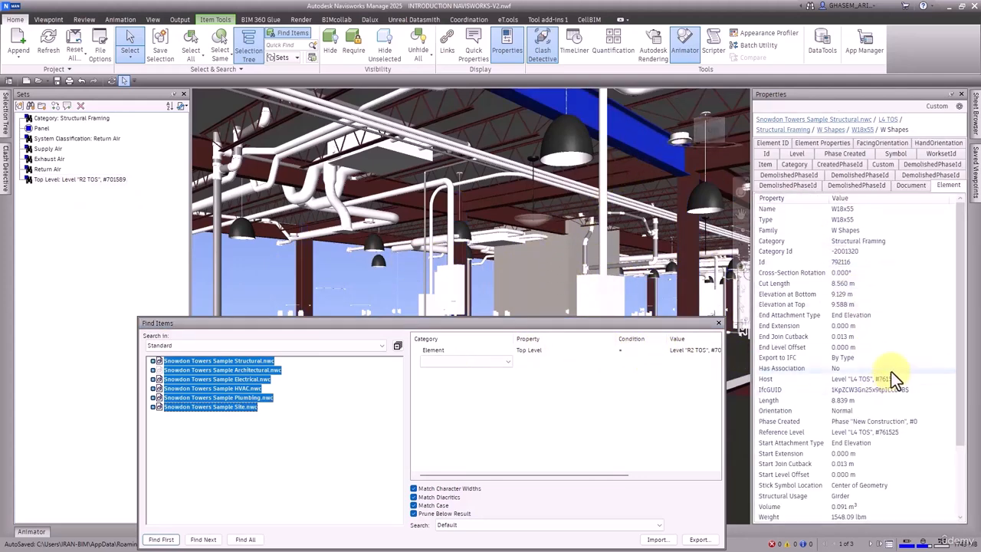
{"action": "scroll", "coordinate": [889, 372], "scroll_direction": "down", "scroll_amount": 2}
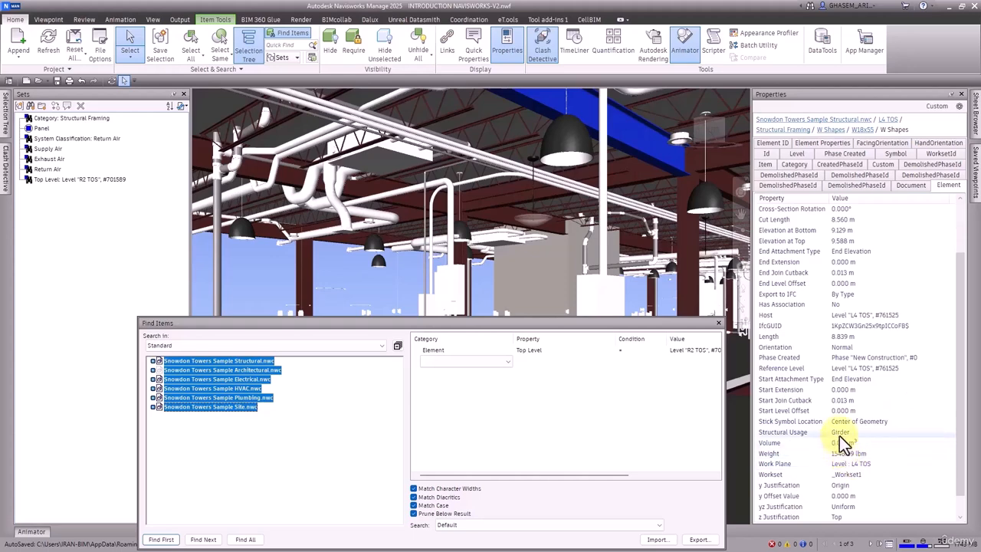
{"action": "right_click", "coordinate": [839, 432]}
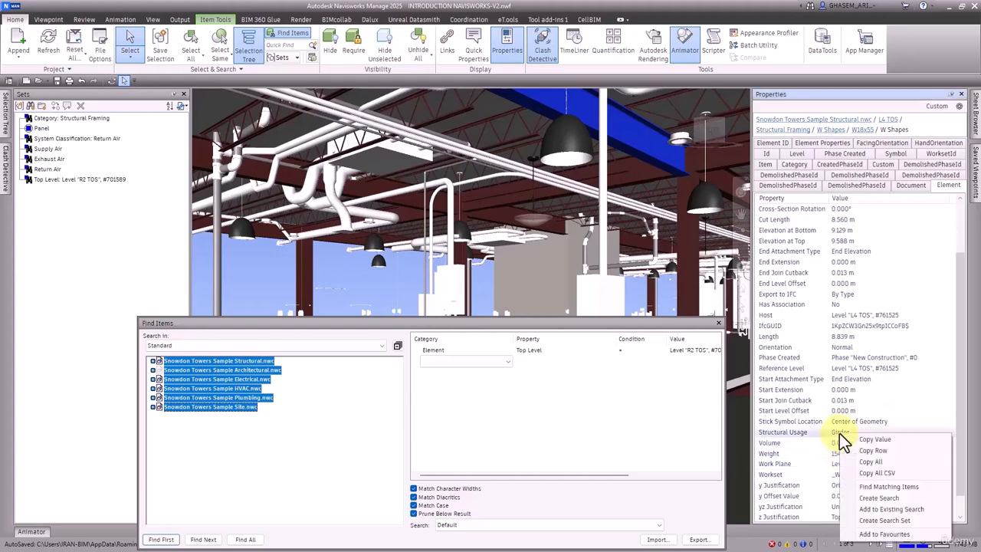
{"action": "left_click", "coordinate": [881, 520]}
{"action": "left_click", "coordinate": [83, 190]}
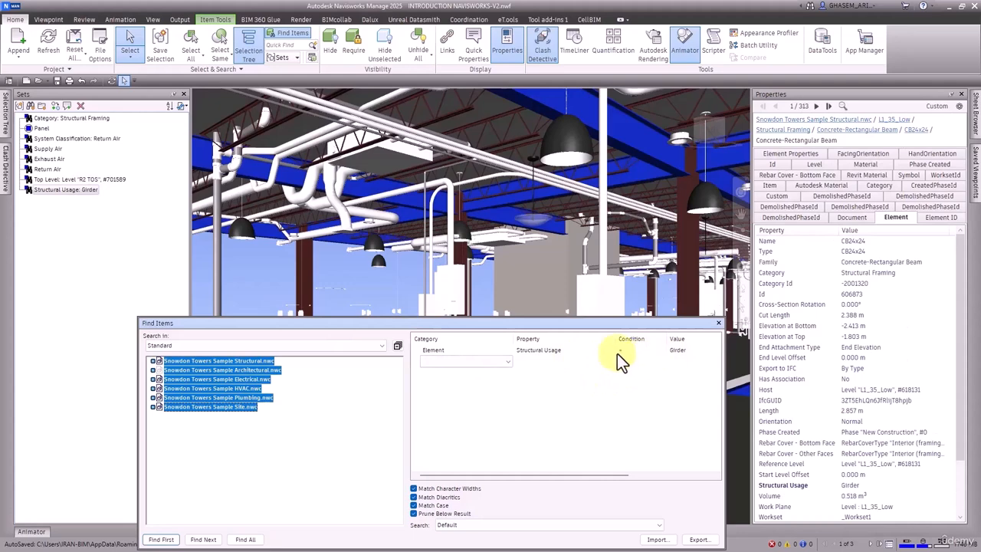
Compare the items in the Top Level and Structural Usage search sets, and reselect the W18x55 ceiling beam.
{"action": "left_click", "coordinate": [122, 180]}
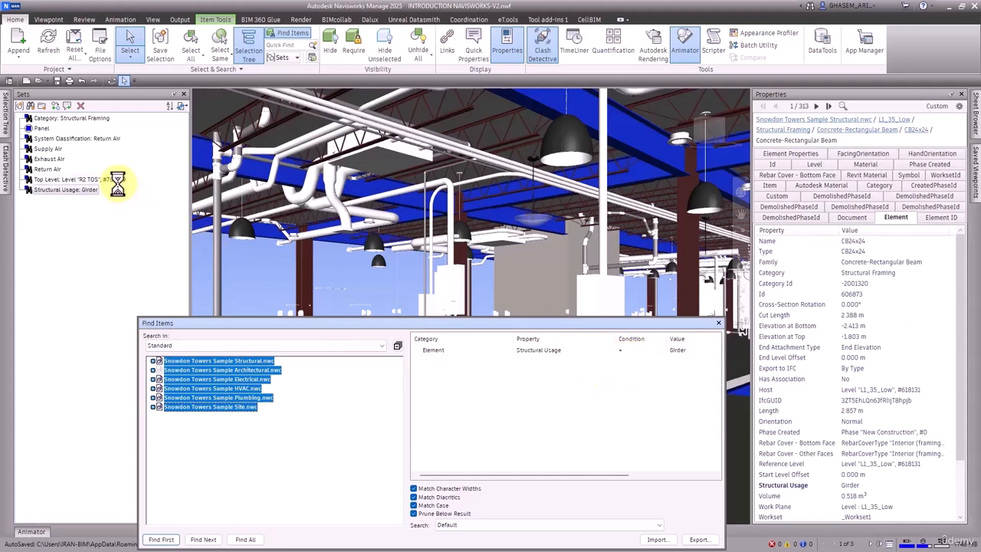
{"action": "left_click", "coordinate": [73, 190]}
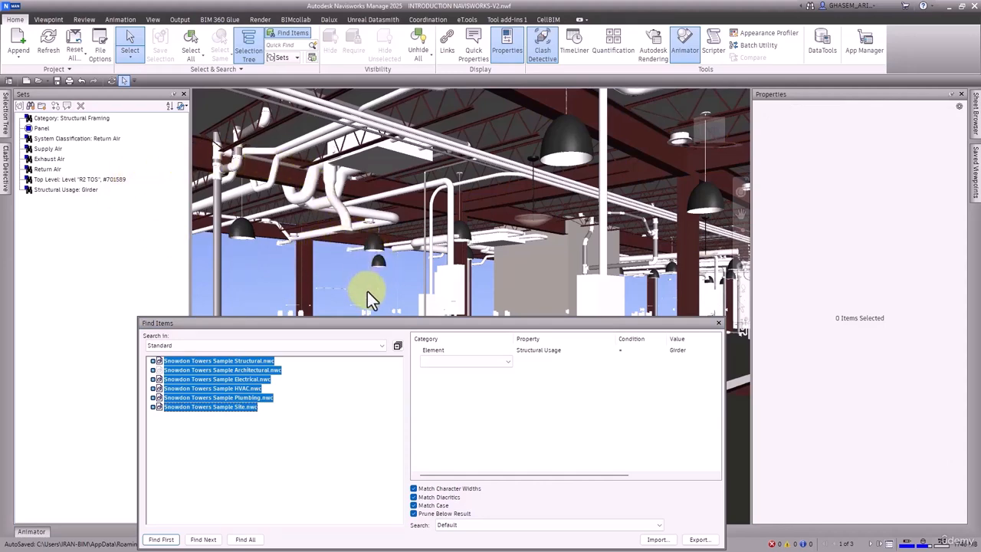
{"action": "left_click", "coordinate": [633, 149]}
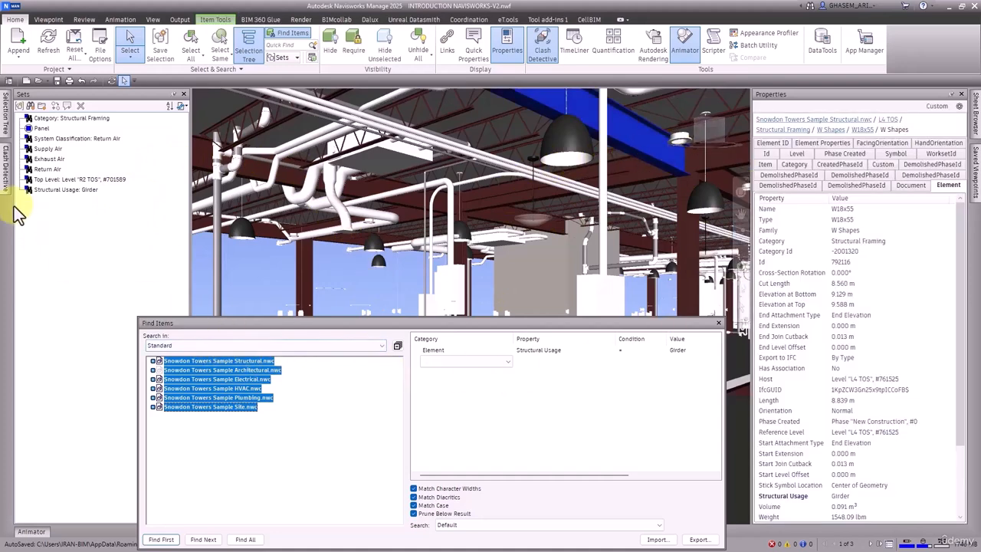